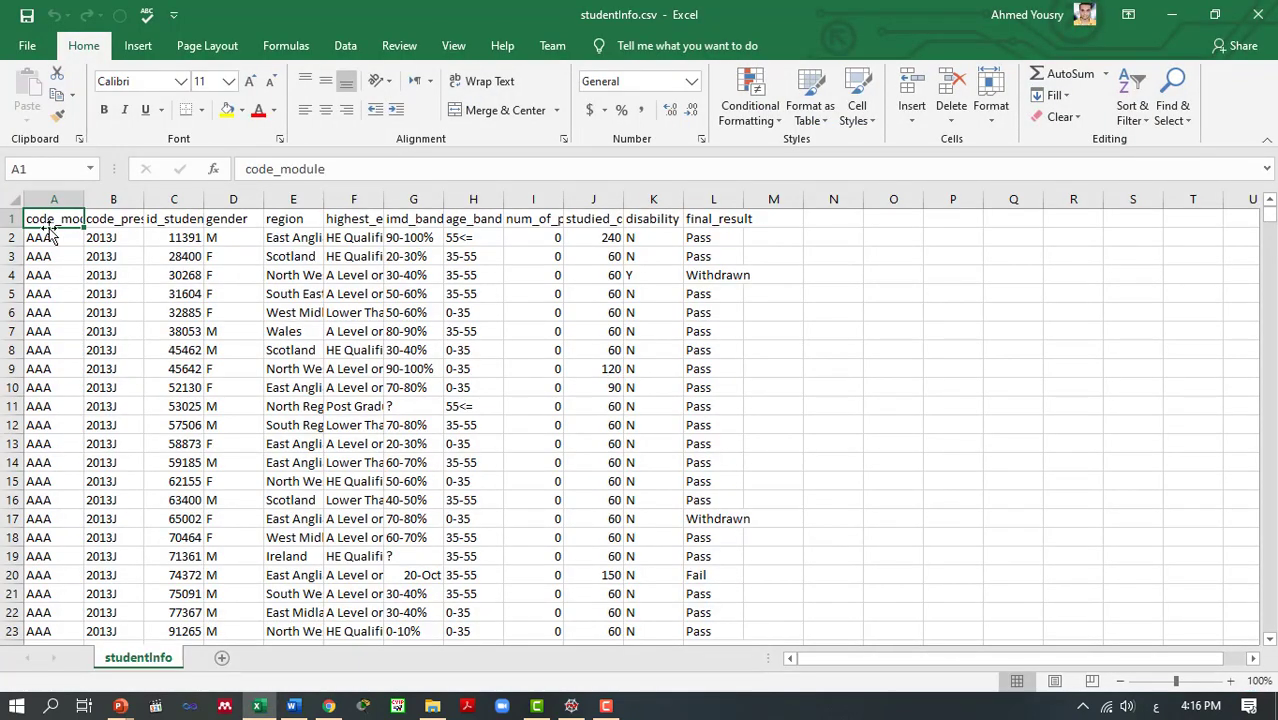
# Auto-fit the widths of columns A through G, from code_module to imd_band, to their contents.
pyautogui.doubleClick(83, 202)
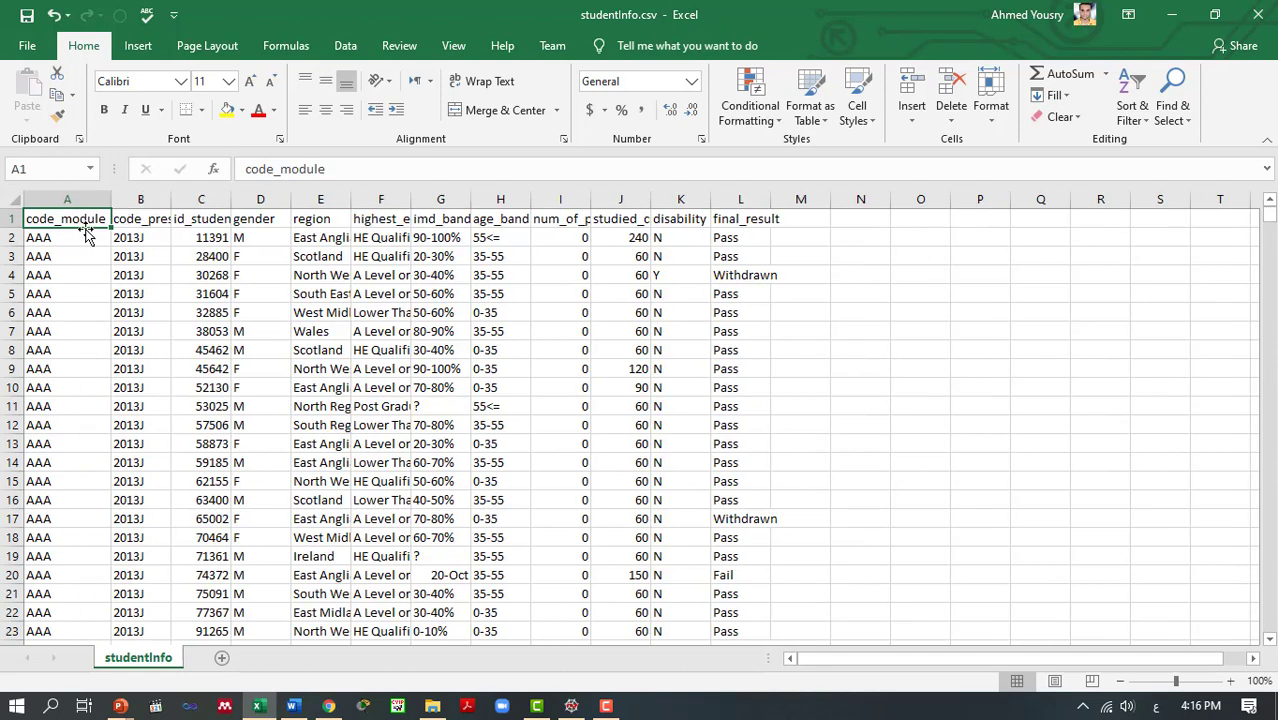
pyautogui.moveTo(168, 200); pyautogui.dragTo(167, 200)
pyautogui.doubleClick(167, 200)
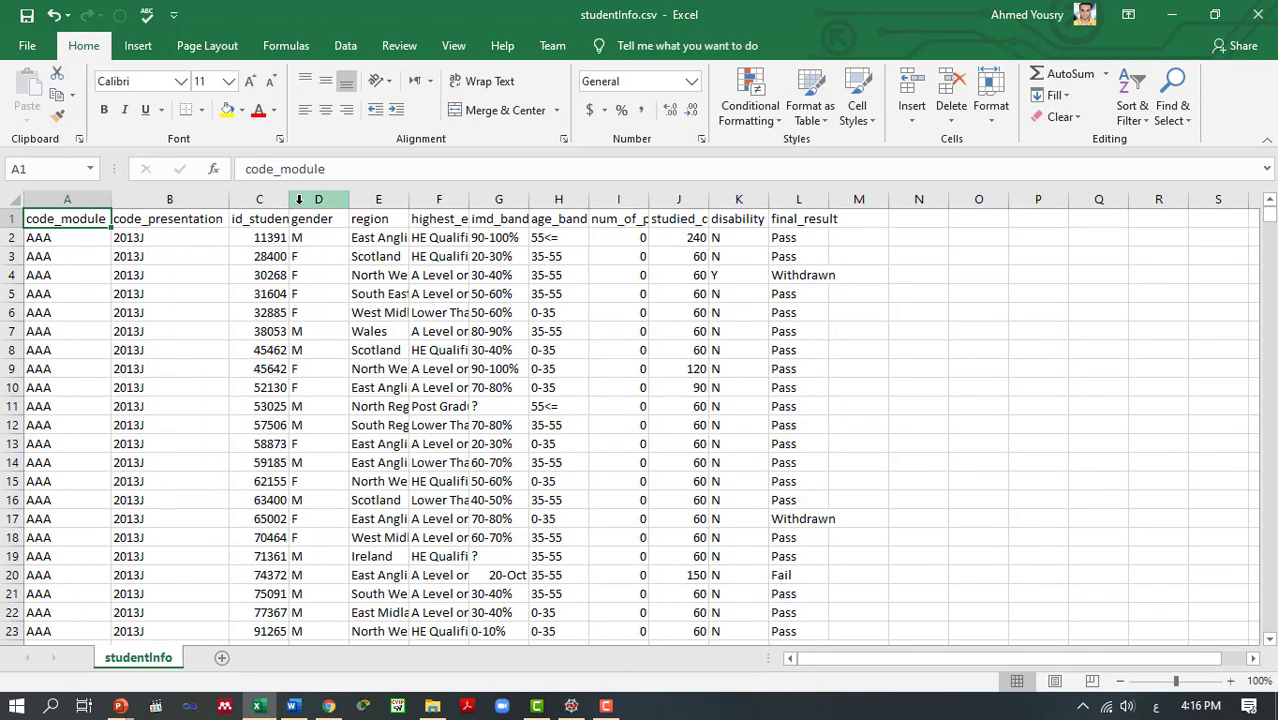
pyautogui.doubleClick(289, 200)
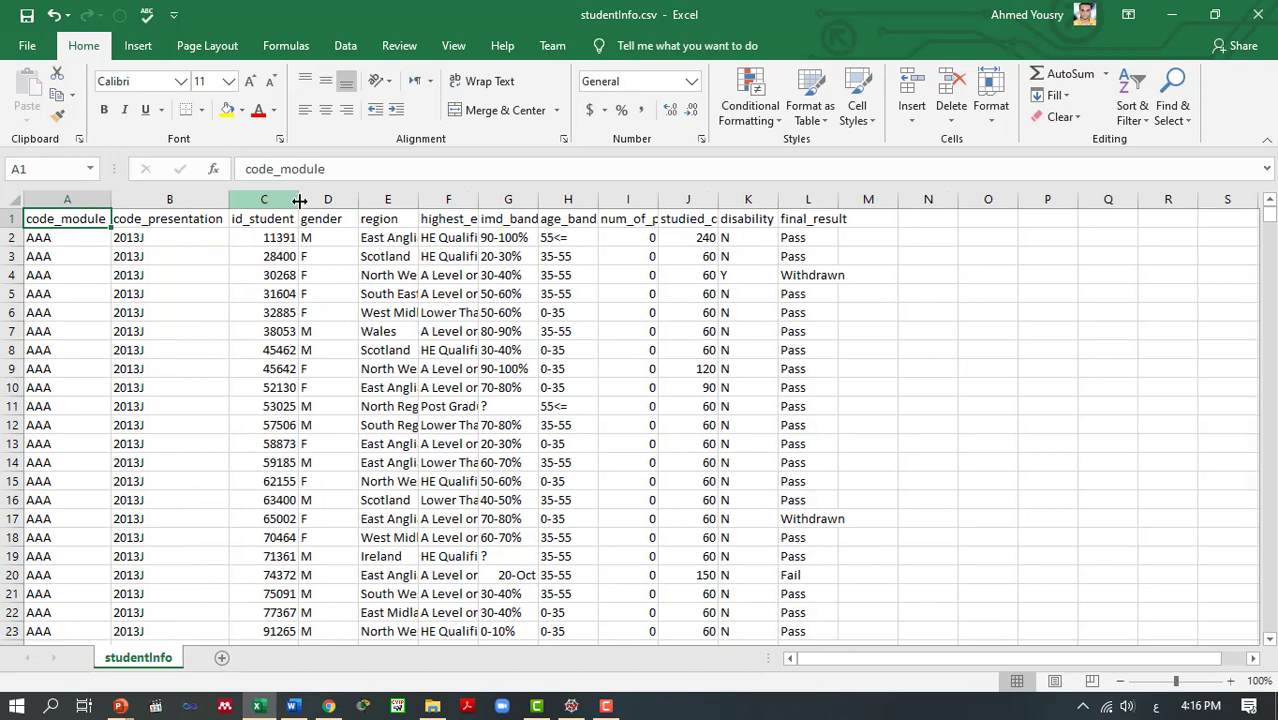
pyautogui.doubleClick(358, 200)
pyautogui.moveTo(406, 200); pyautogui.dragTo(406, 200)
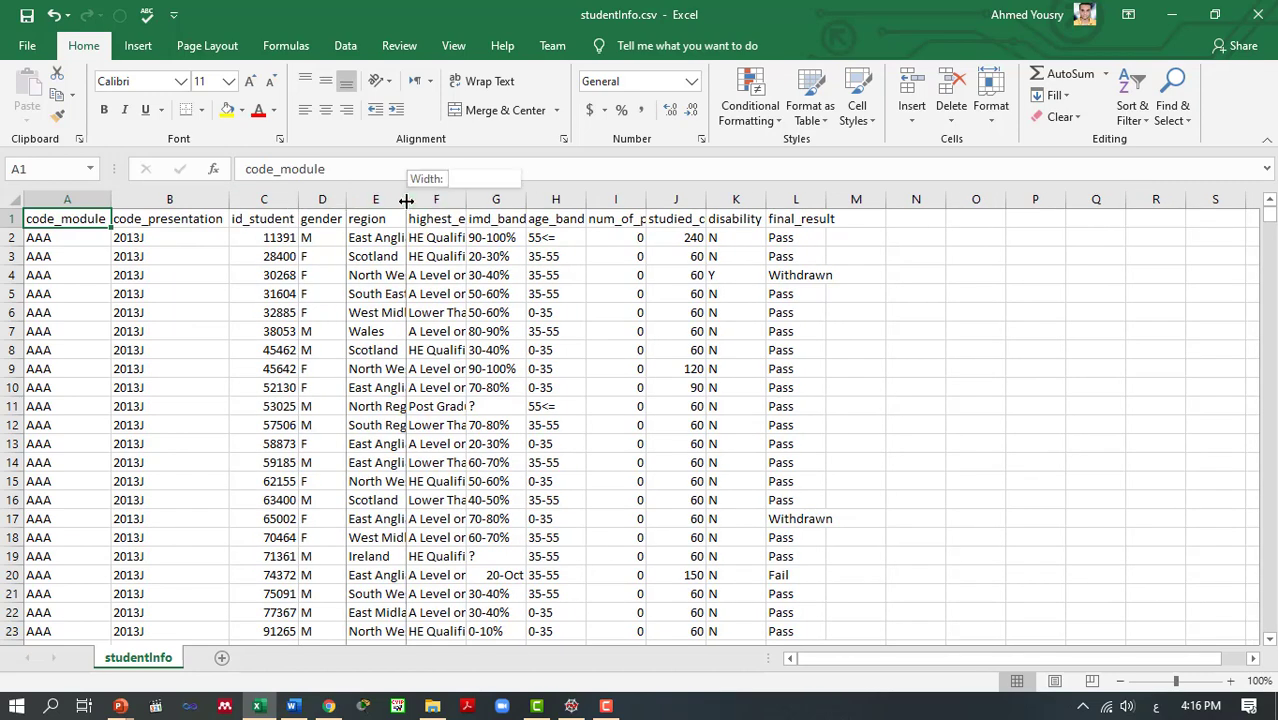
pyautogui.doubleClick(406, 200)
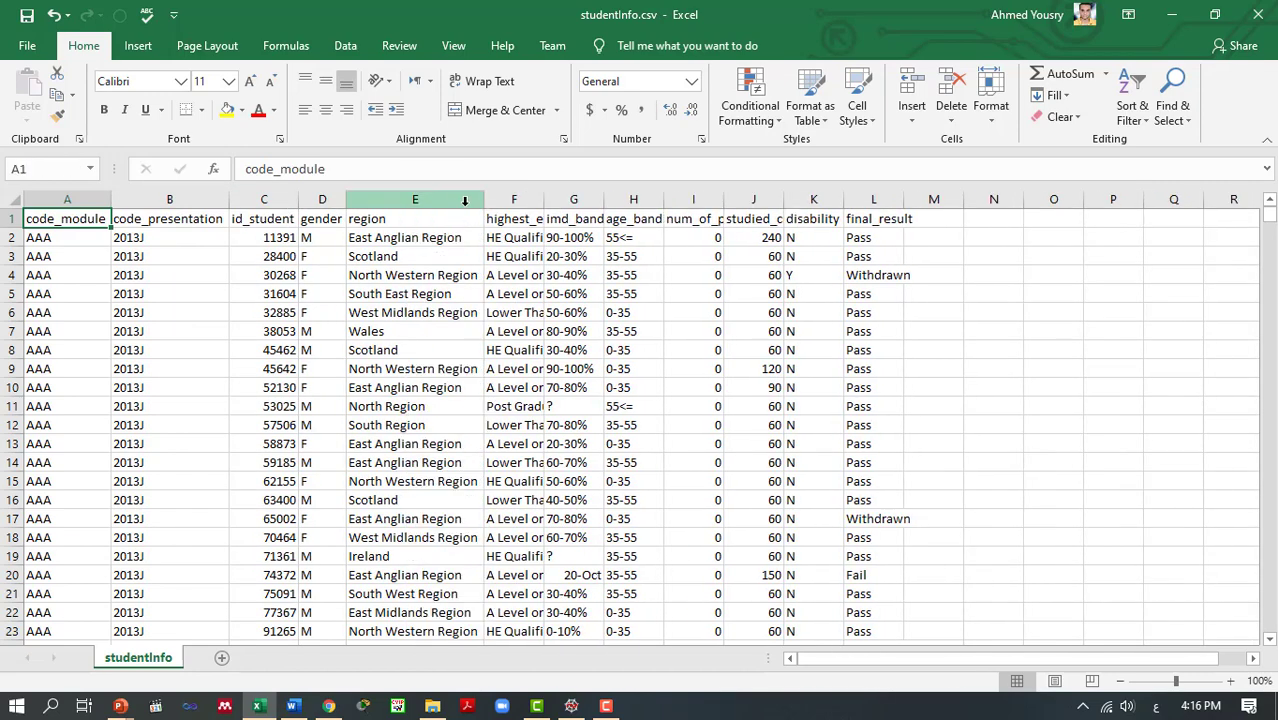
pyautogui.doubleClick(545, 204)
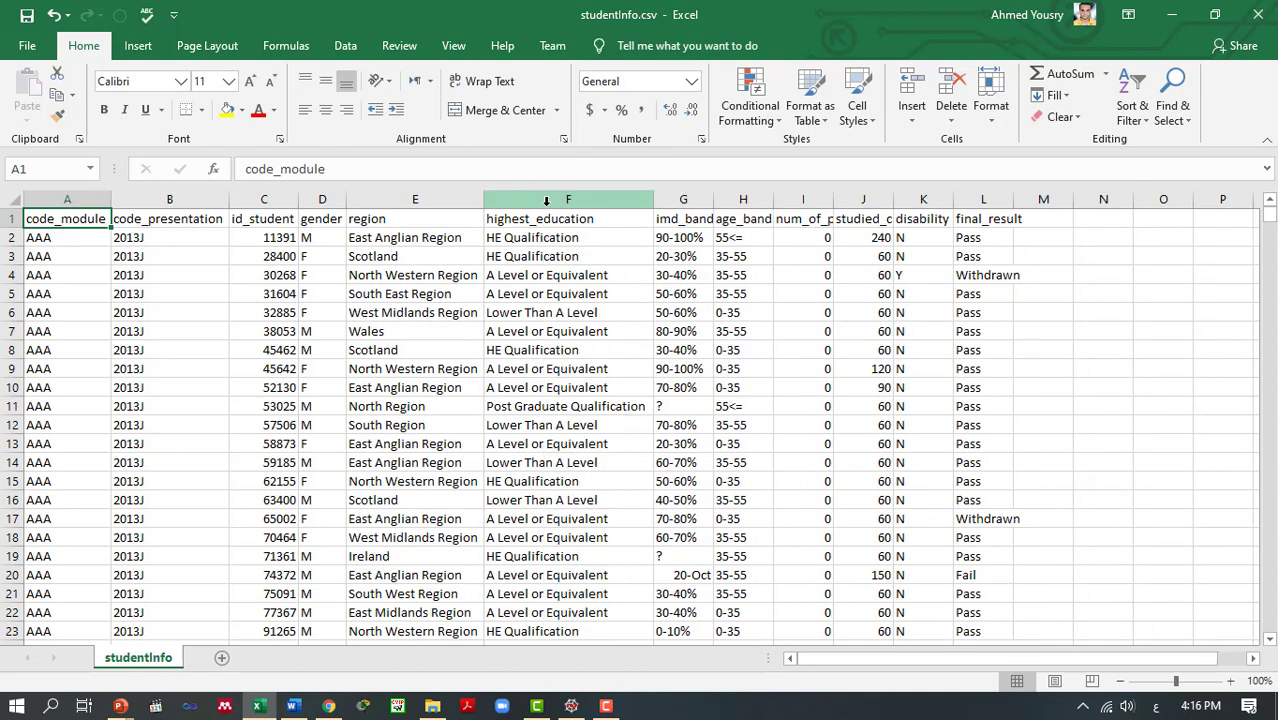
pyautogui.doubleClick(711, 200)
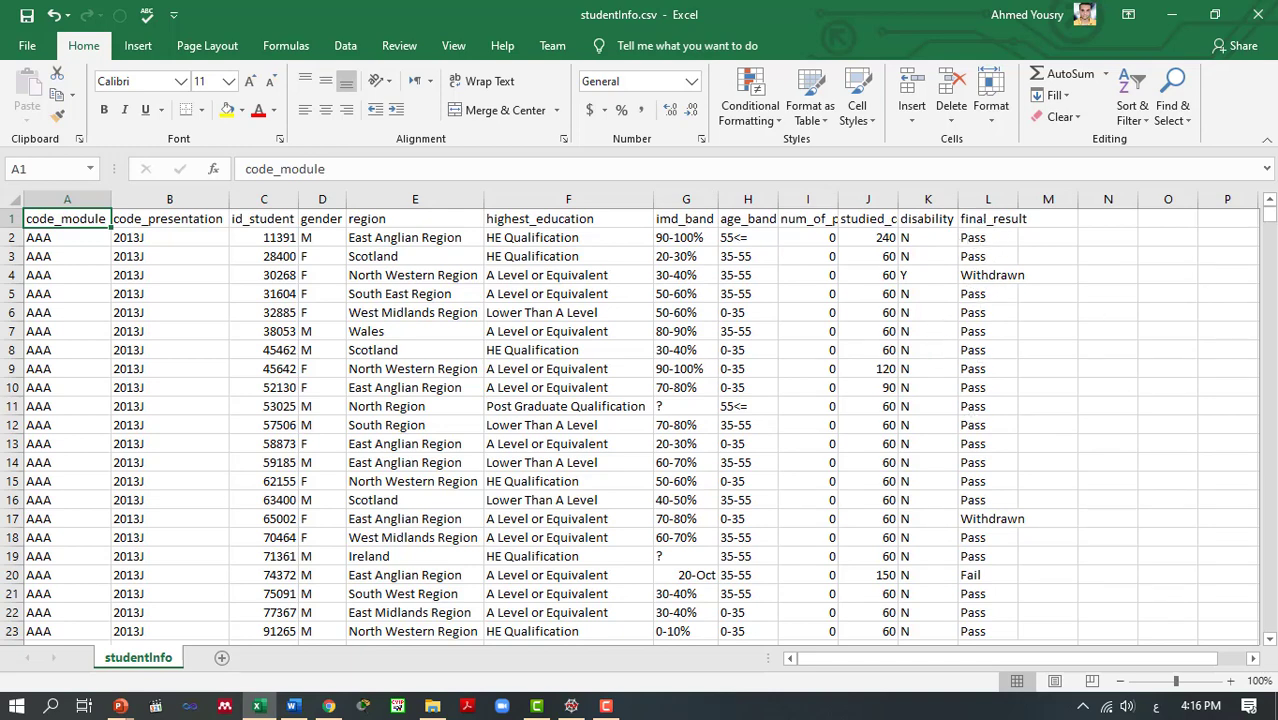
# Look through the values in the final_result column down to the last record of the data.
pyautogui.moveTo(1271, 220); pyautogui.dragTo(1274, 260)
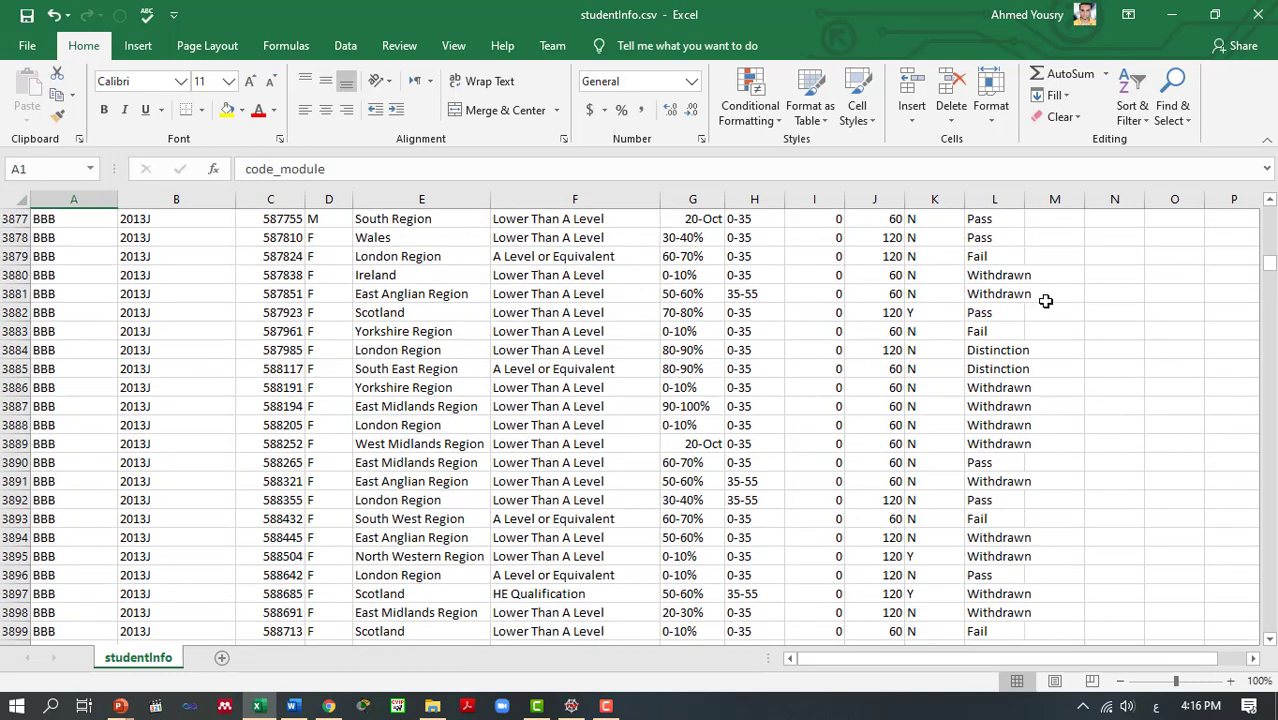
pyautogui.click(981, 256)
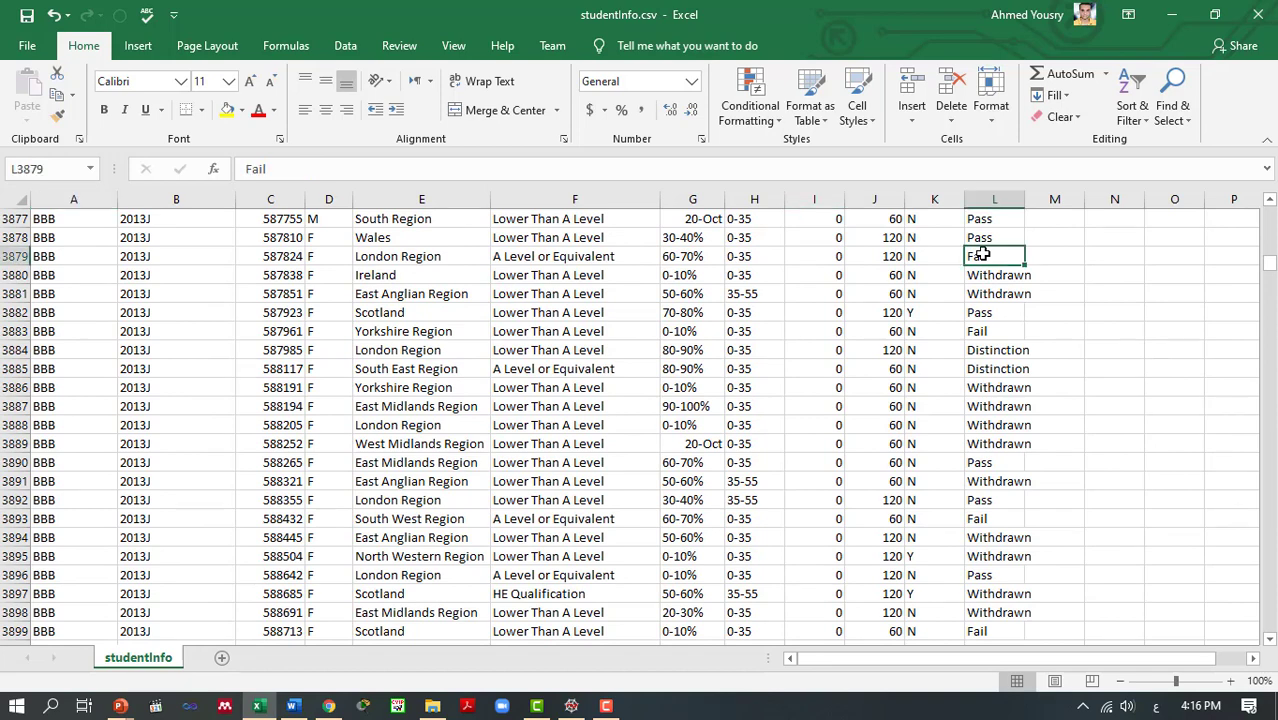
pyautogui.press('Down')
pyautogui.press('Down')
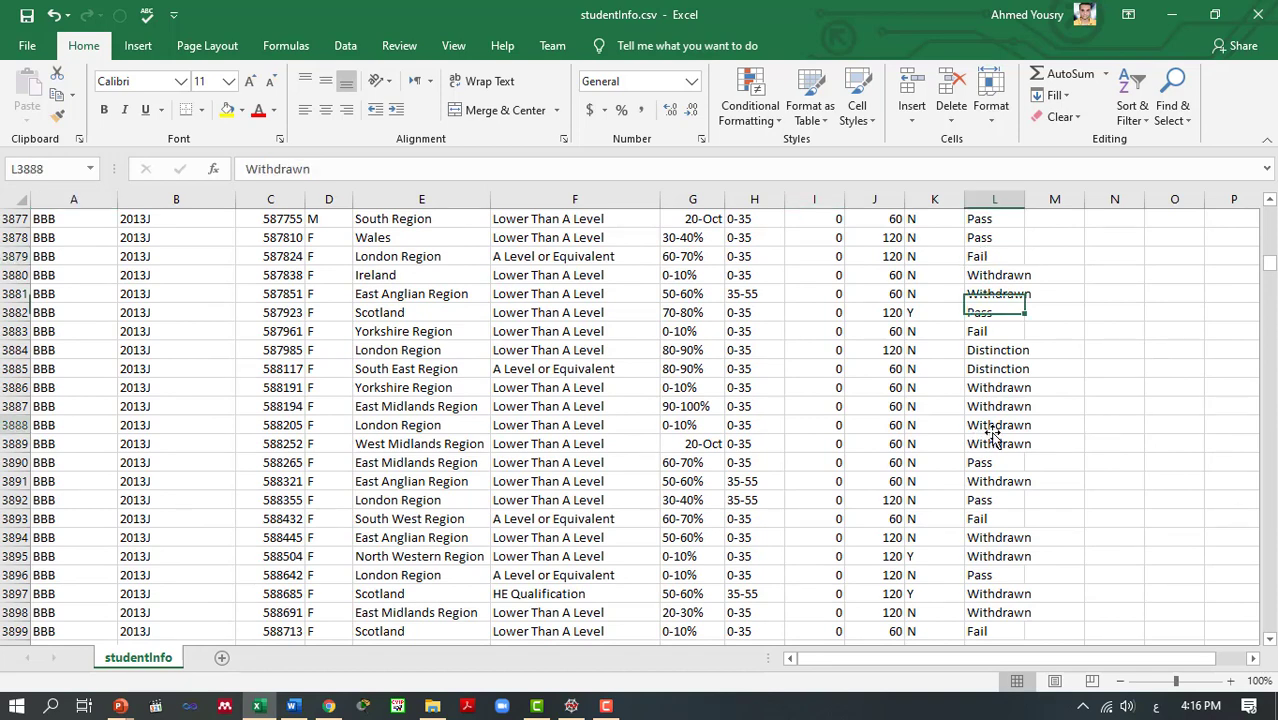
pyautogui.hotkey('ctrl', 'Down')
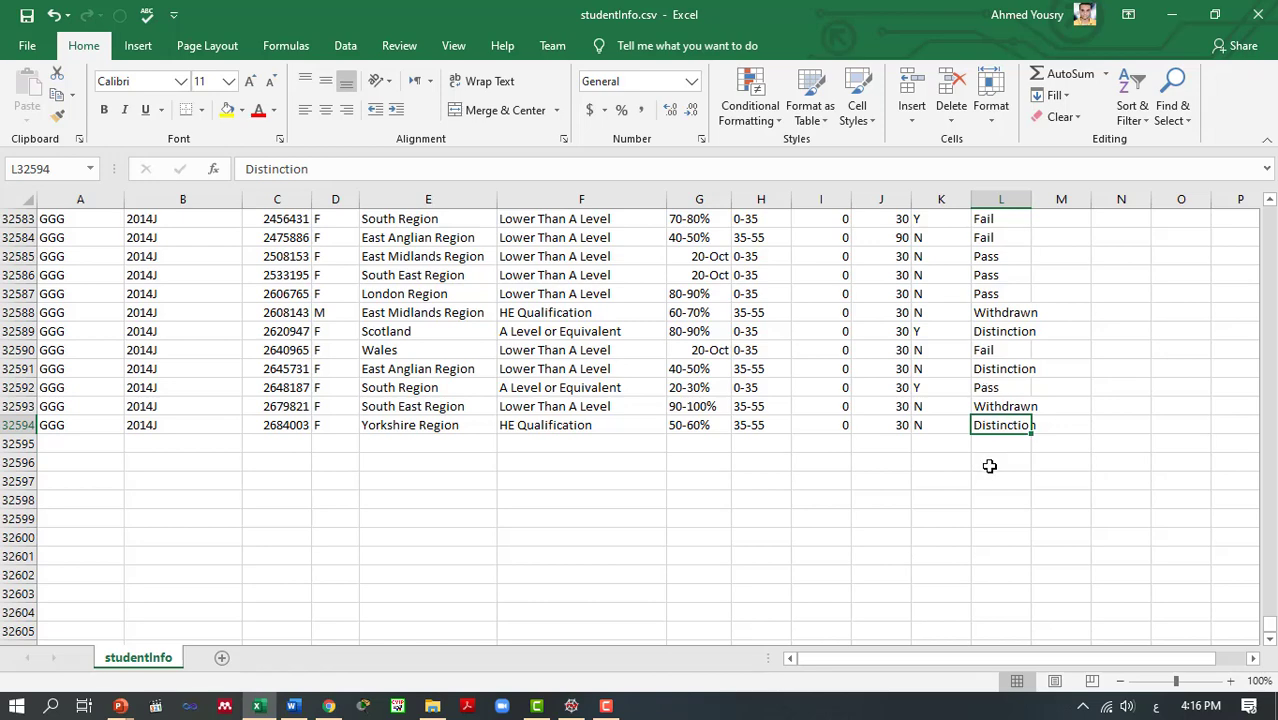
# Fill the whole final_result column with yellow and auto-fit its width to the contents.
pyautogui.moveTo(1269, 625); pyautogui.dragTo(1269, 249)
pyautogui.click(998, 199)
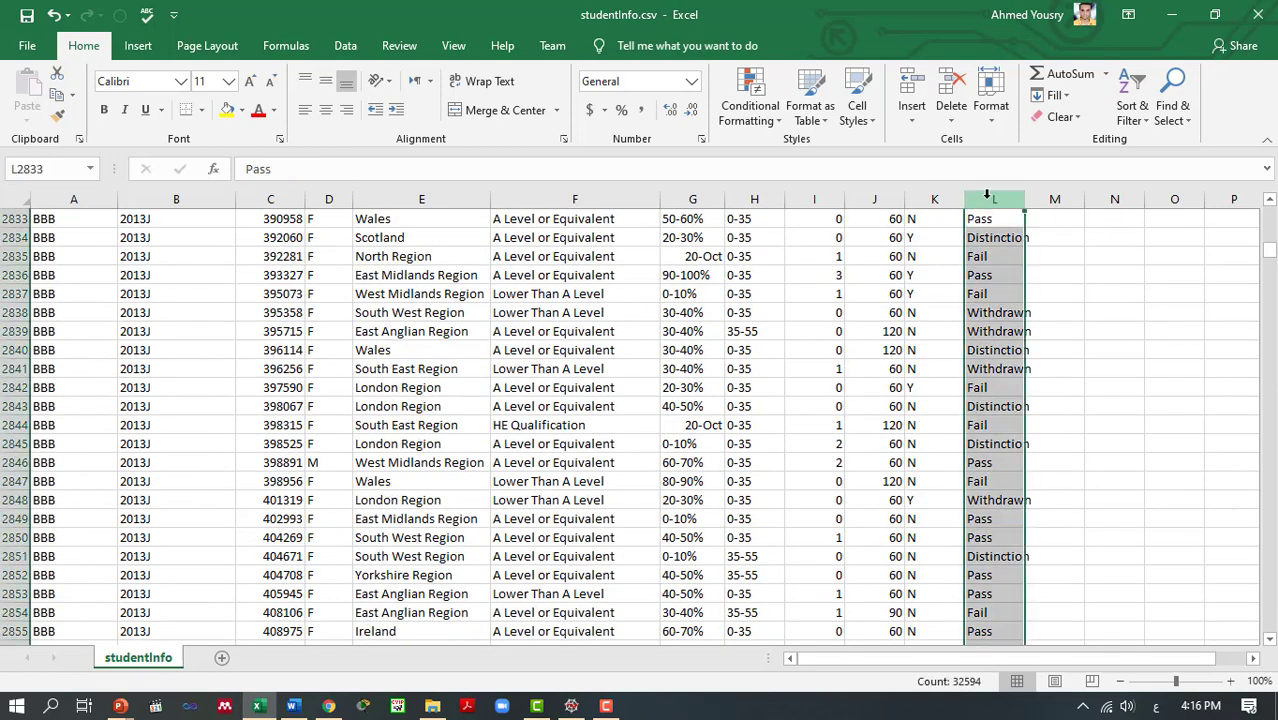
pyautogui.click(227, 110)
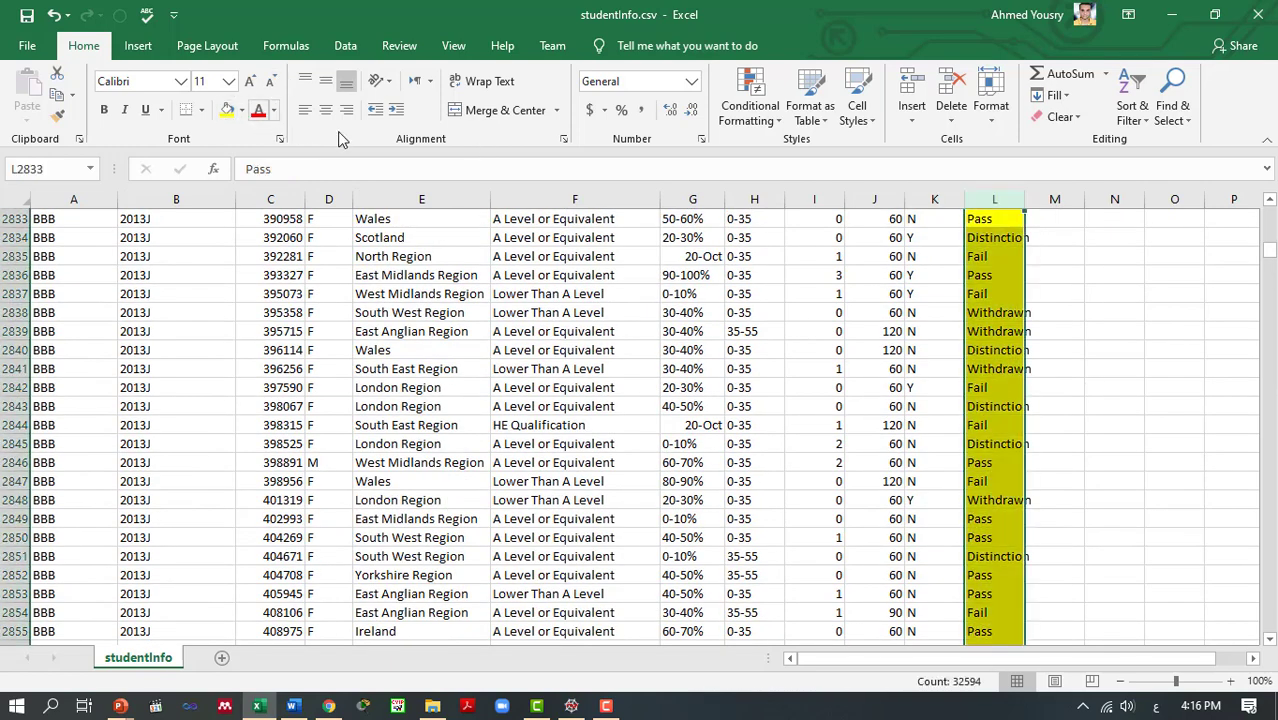
pyautogui.doubleClick(1024, 199)
pyautogui.click(859, 290)
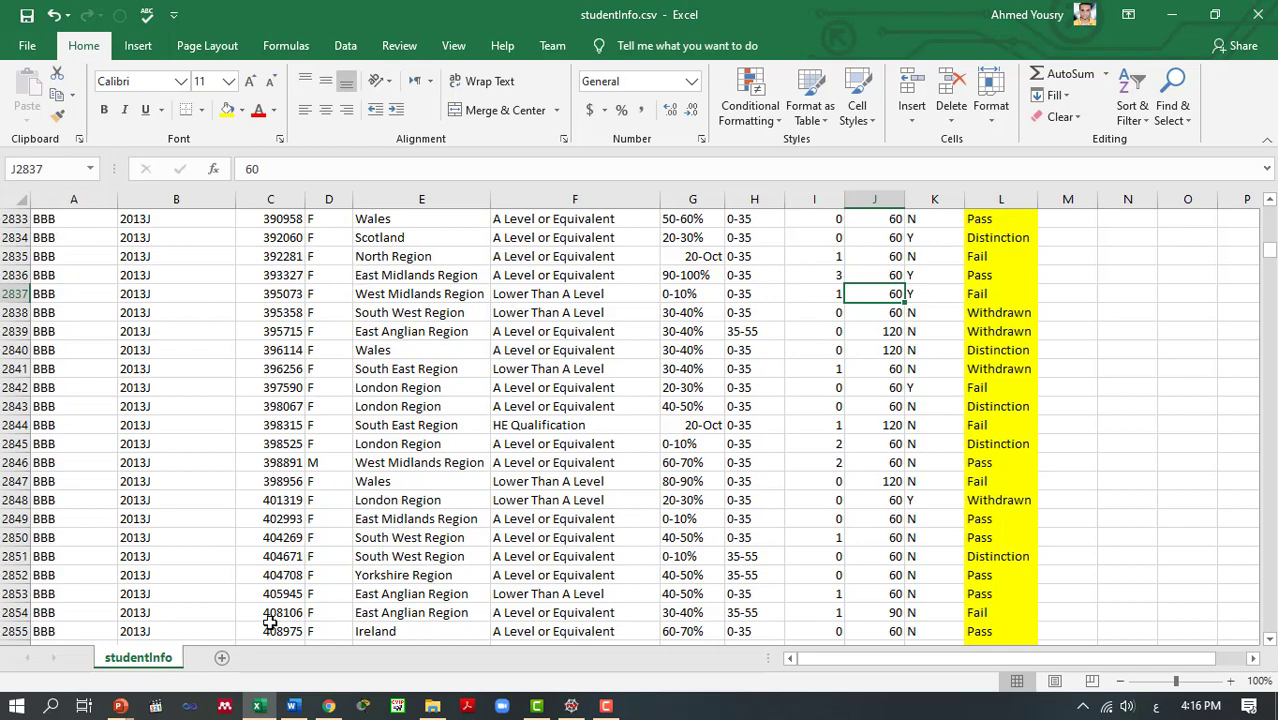
# Auto-fit the width of the studied_credits column so its full header fits.
pyautogui.moveTo(1273, 257); pyautogui.dragTo(1242, 668)
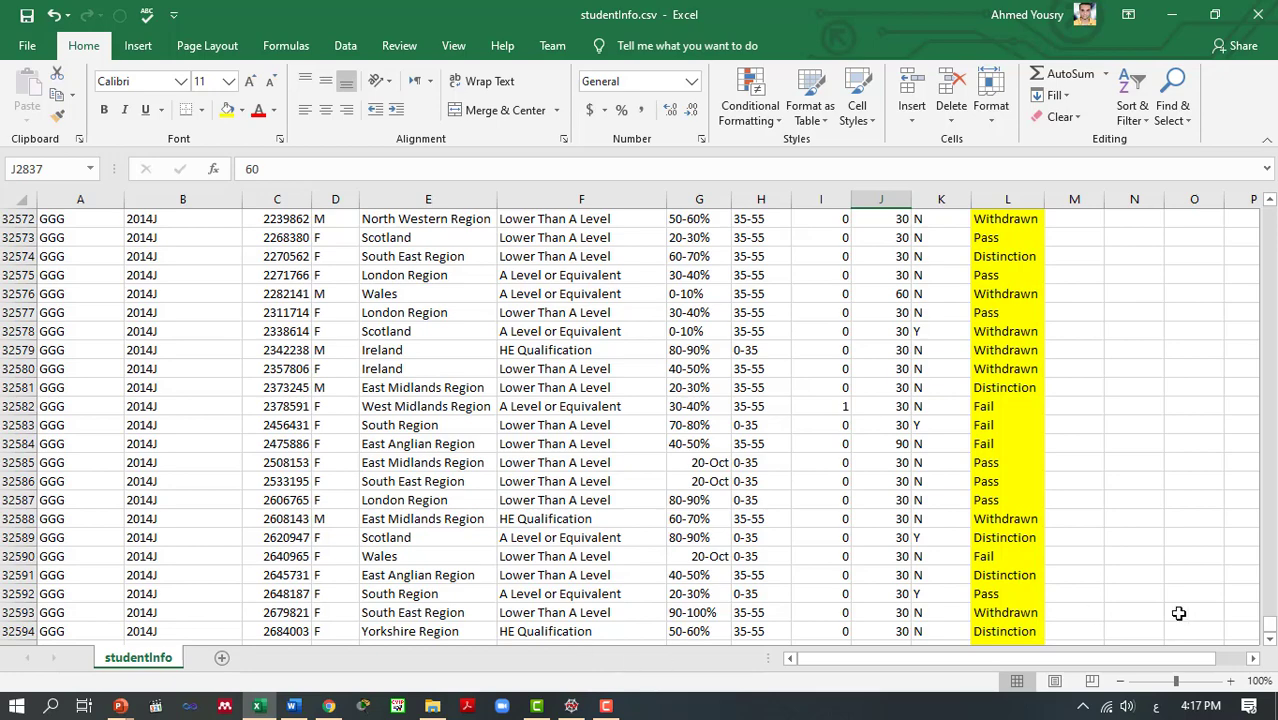
pyautogui.moveTo(1268, 620); pyautogui.dragTo(1274, 216)
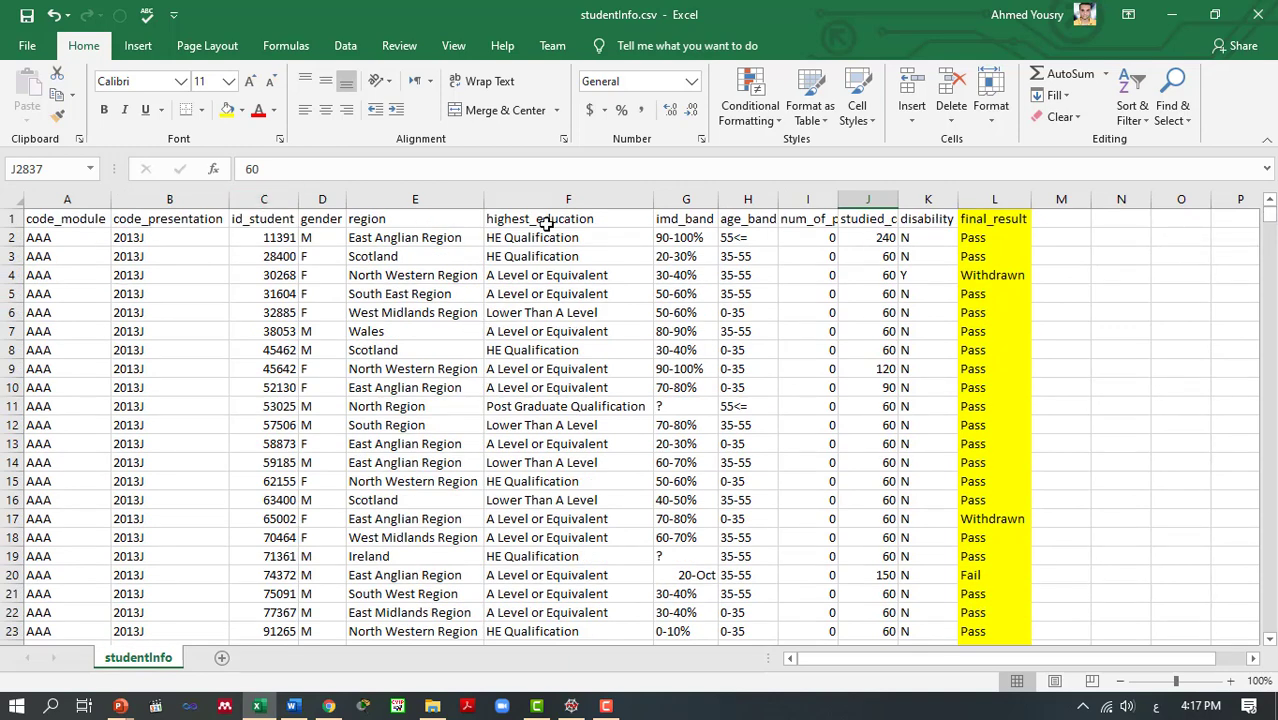
pyautogui.doubleClick(901, 200)
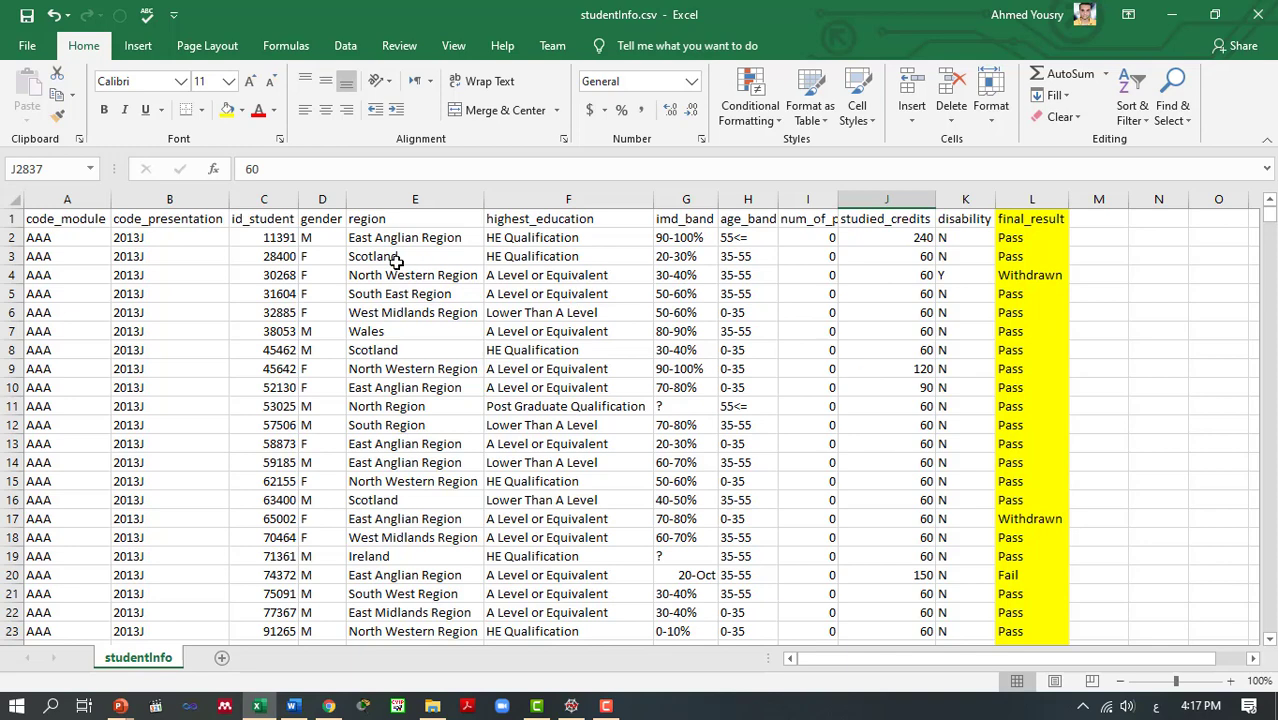
# Examine the id_student, gender and region columns as possible features for the final_result output.
pyautogui.click(309, 222)
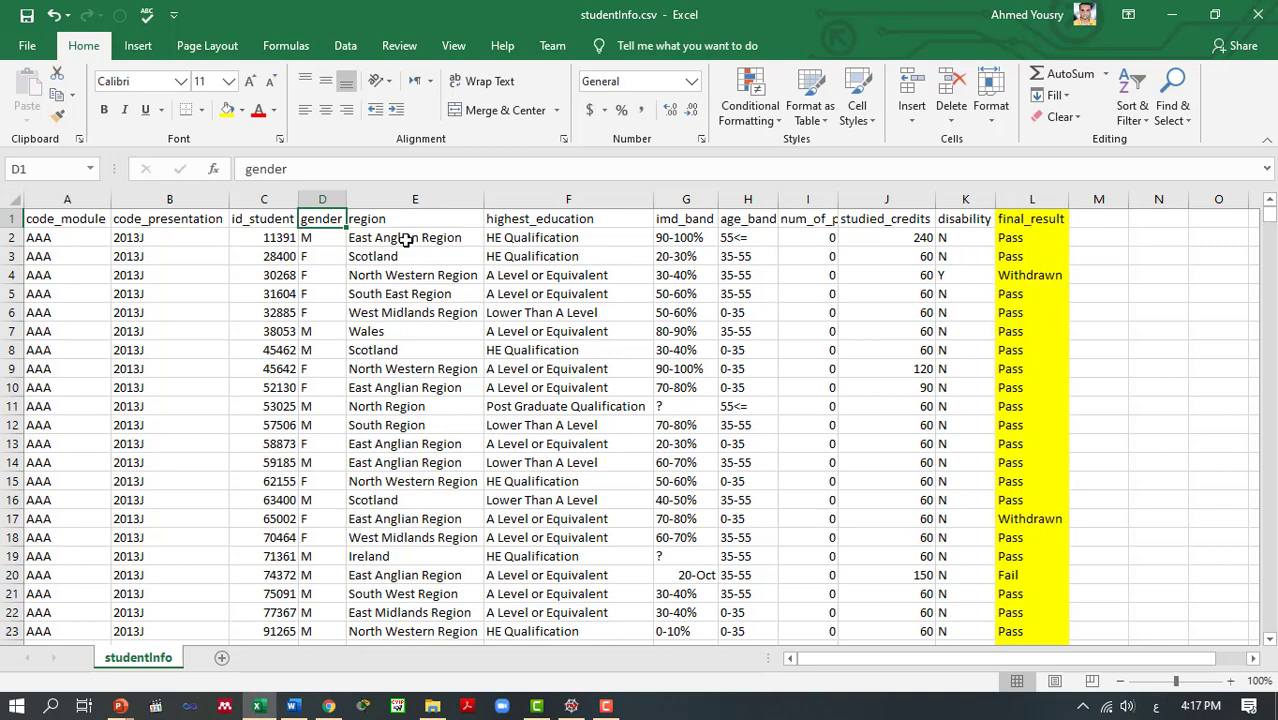
pyautogui.click(262, 219)
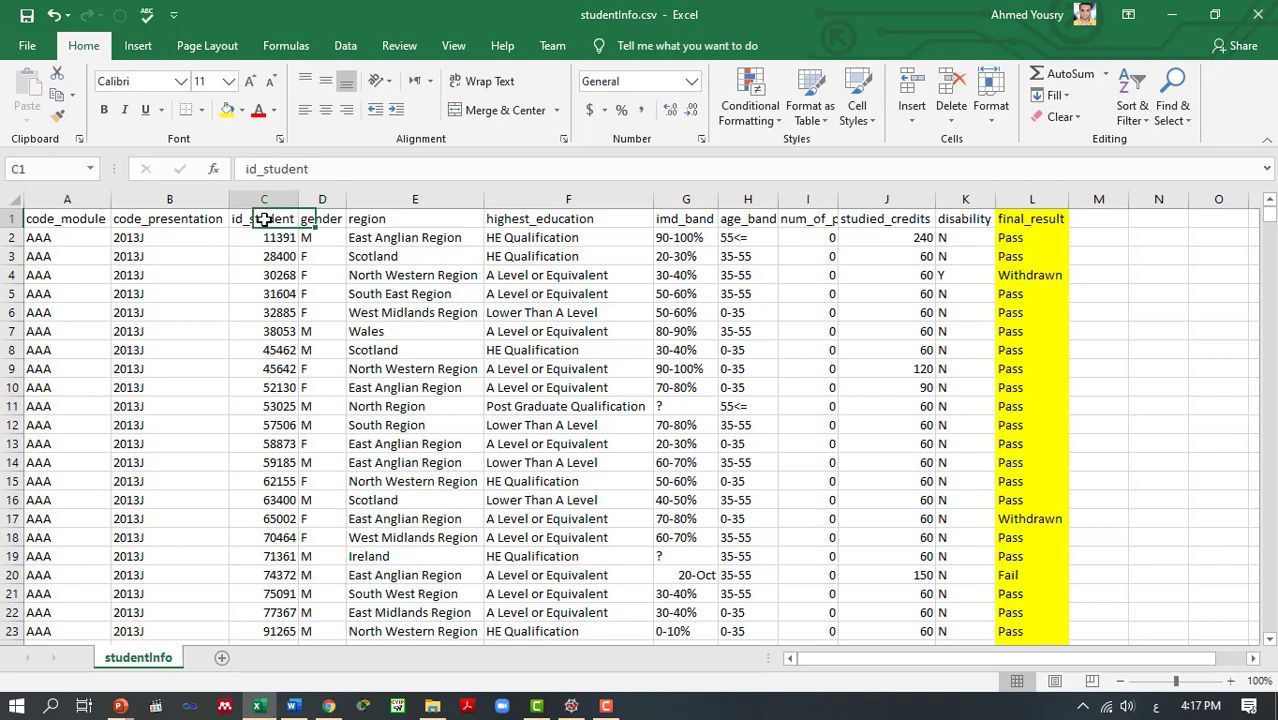
pyautogui.click(320, 218)
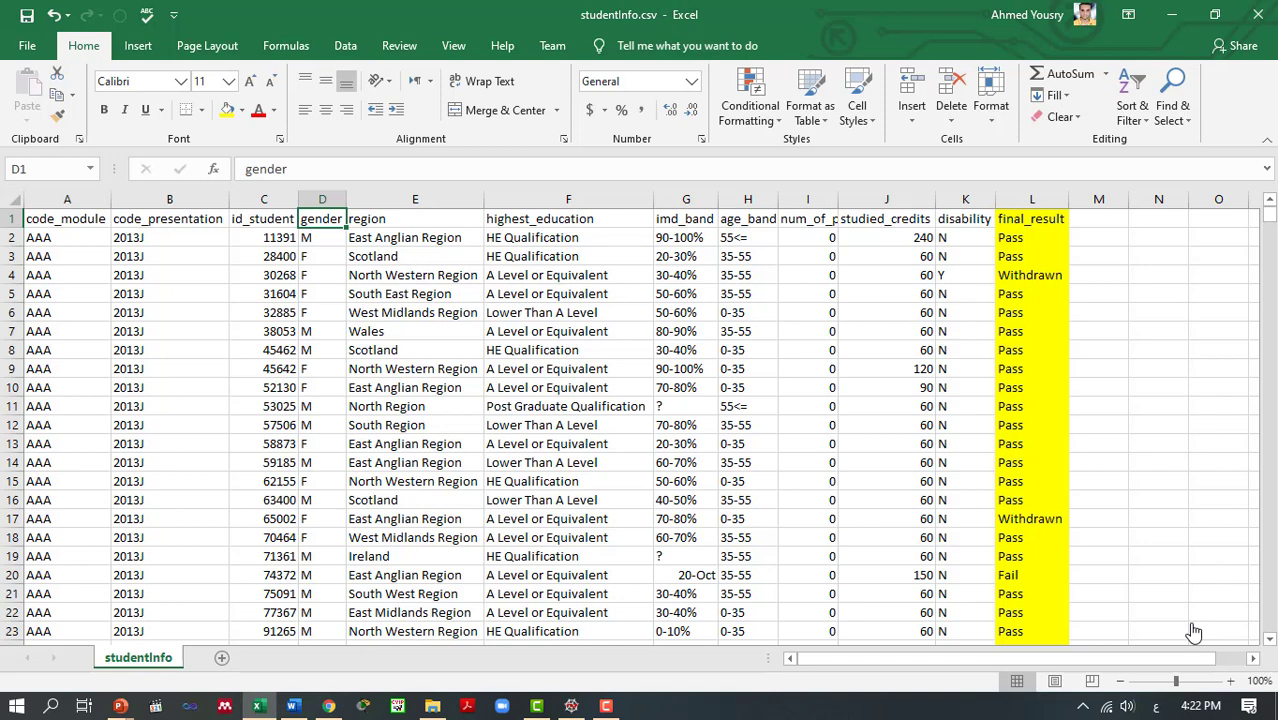
pyautogui.click(431, 231)
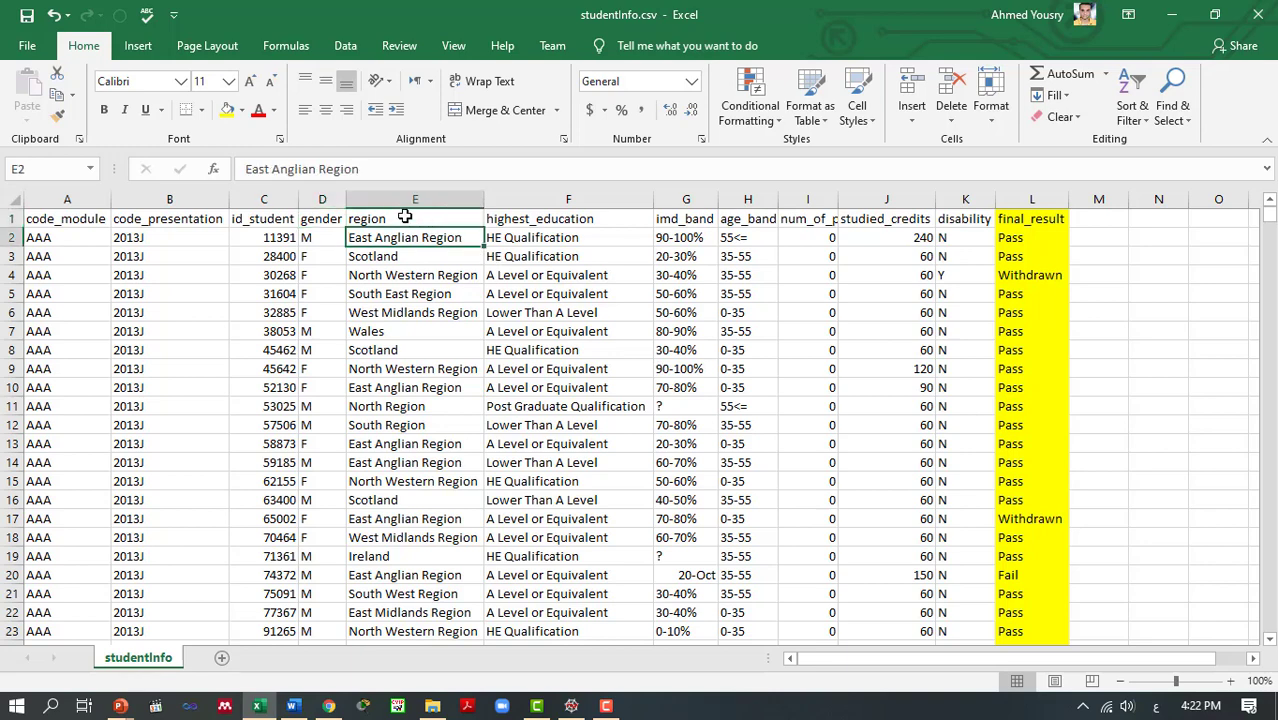
pyautogui.click(404, 217)
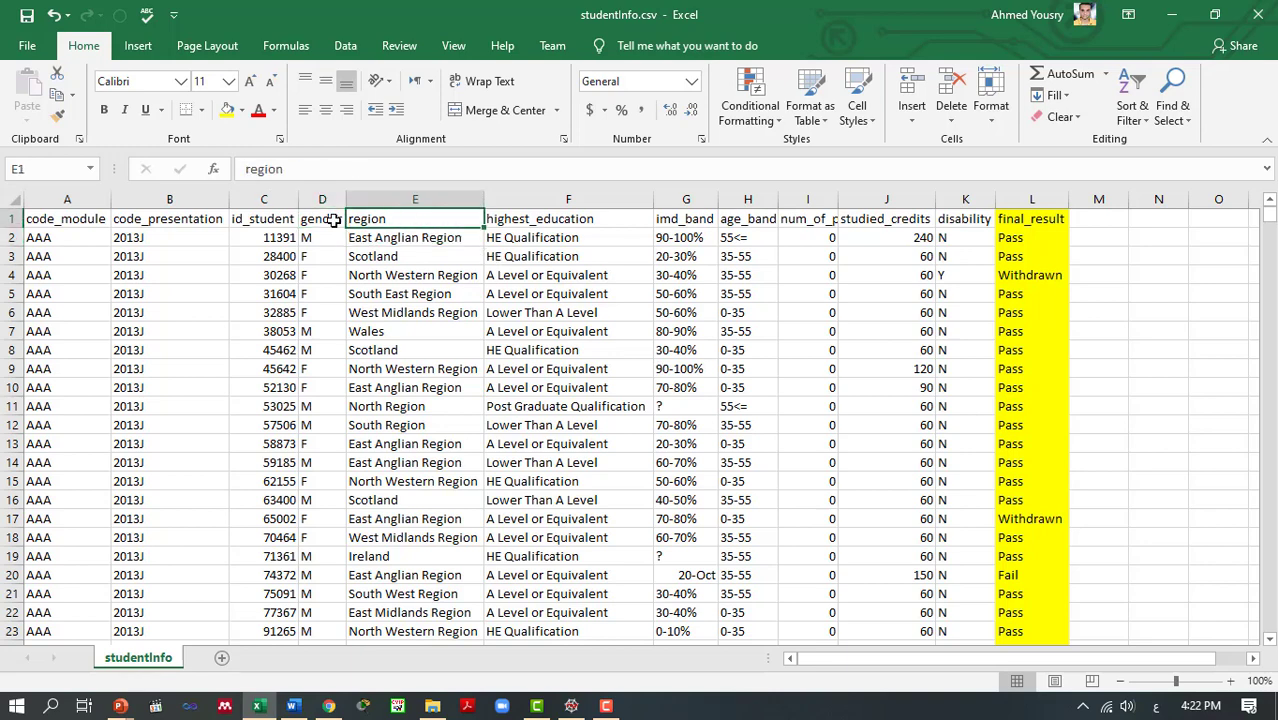
pyautogui.click(279, 220)
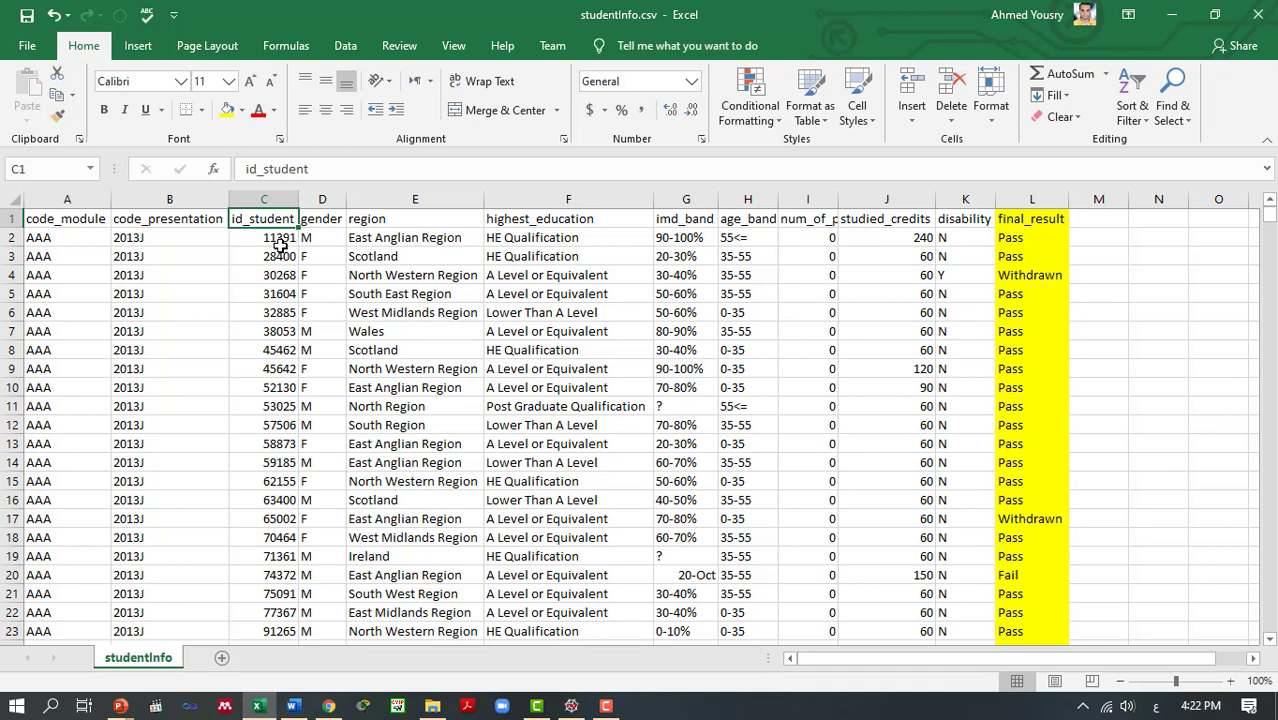
pyautogui.moveTo(280, 275); pyautogui.dragTo(278, 388)
pyautogui.moveTo(280, 355); pyautogui.dragTo(292, 519)
pyautogui.click(1012, 312)
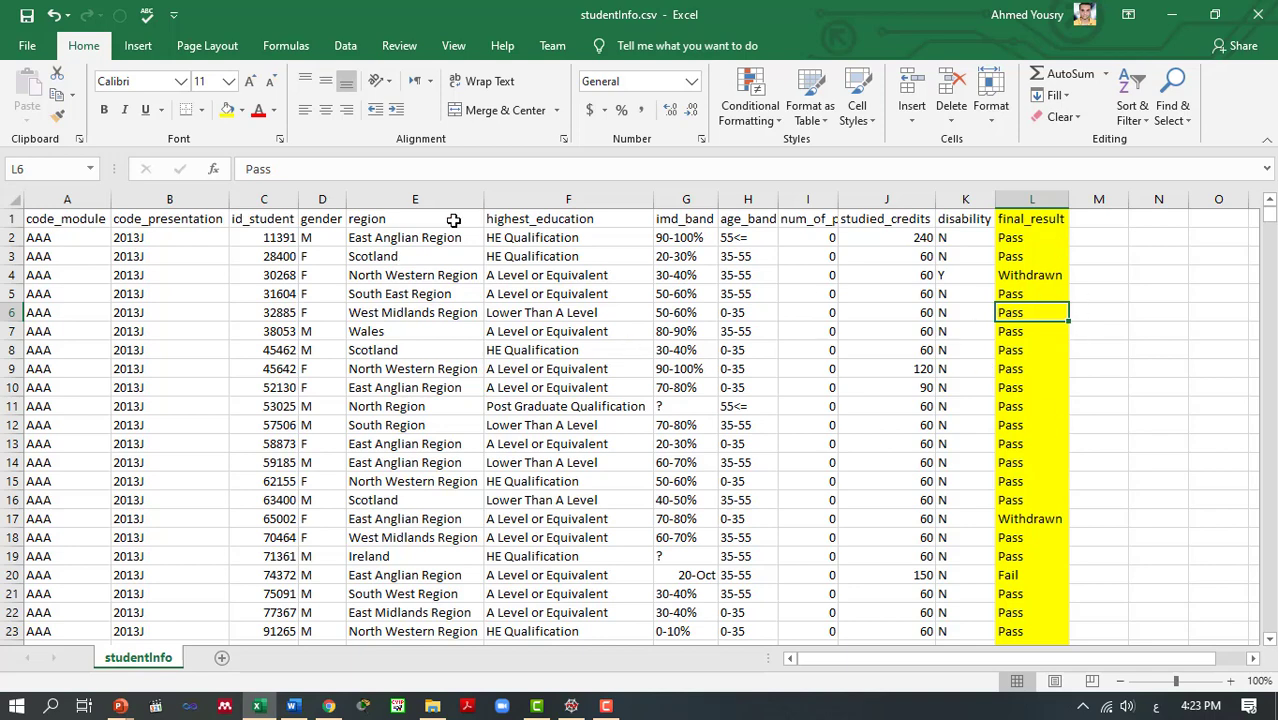
pyautogui.click(386, 222)
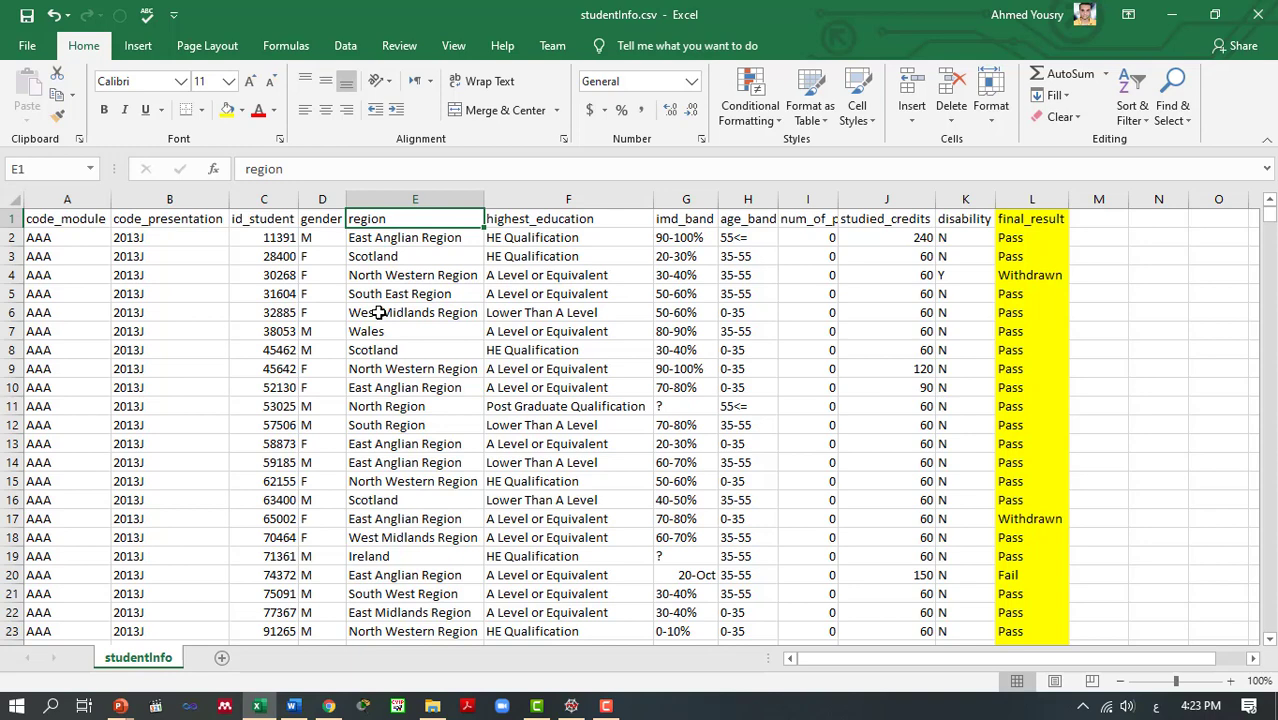
# Switch to the SKlearn notes in Word and go to section 1.4, Feature Selection.
pyautogui.click(292, 707)
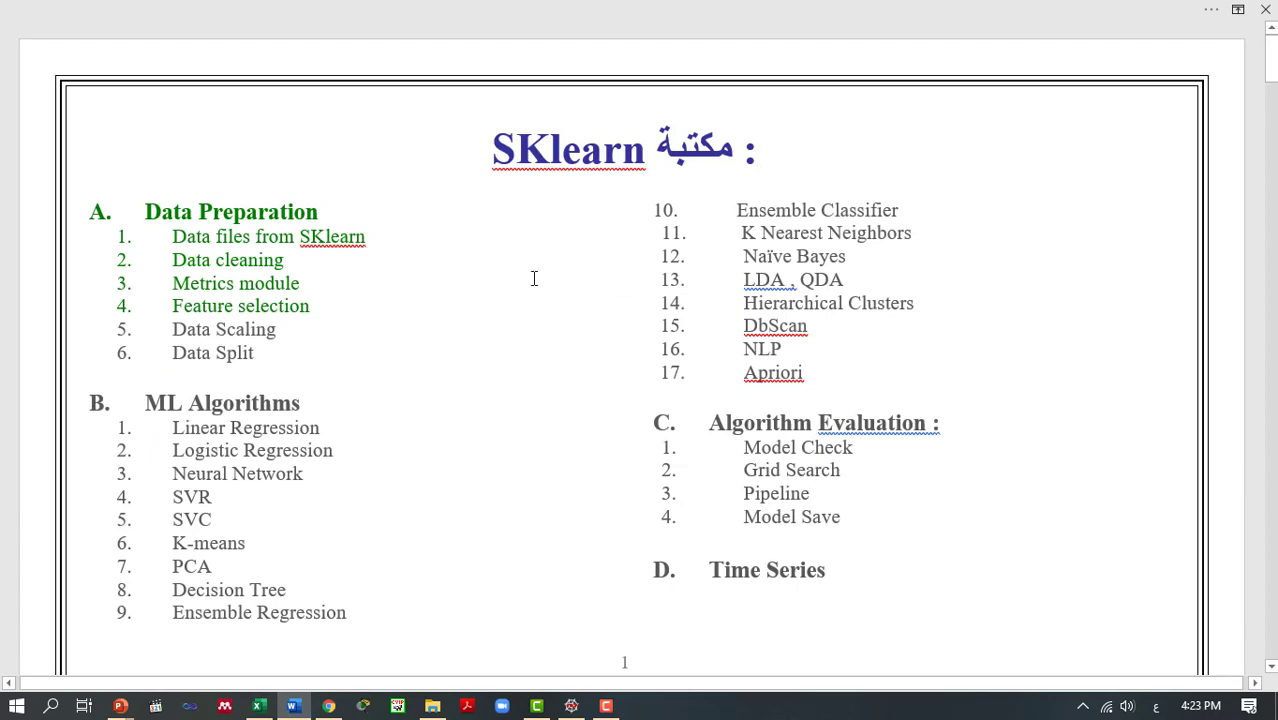
pyautogui.moveTo(1270, 60); pyautogui.dragTo(1270, 115)
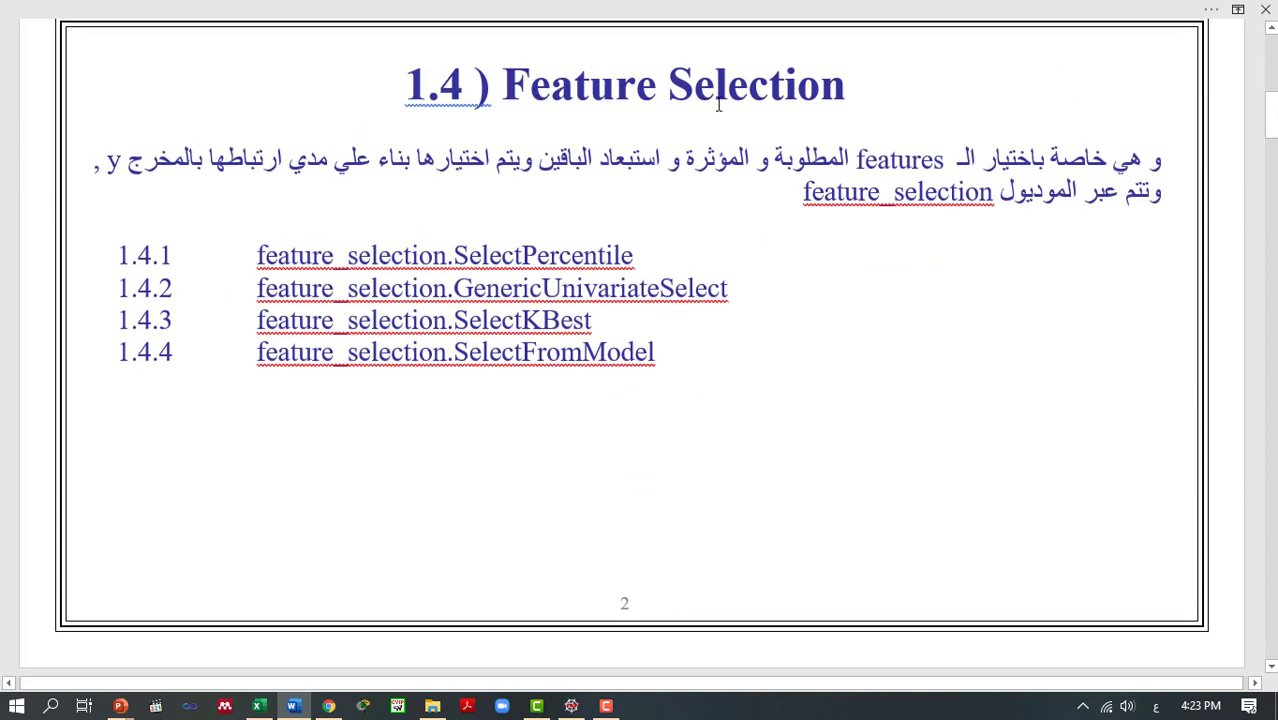